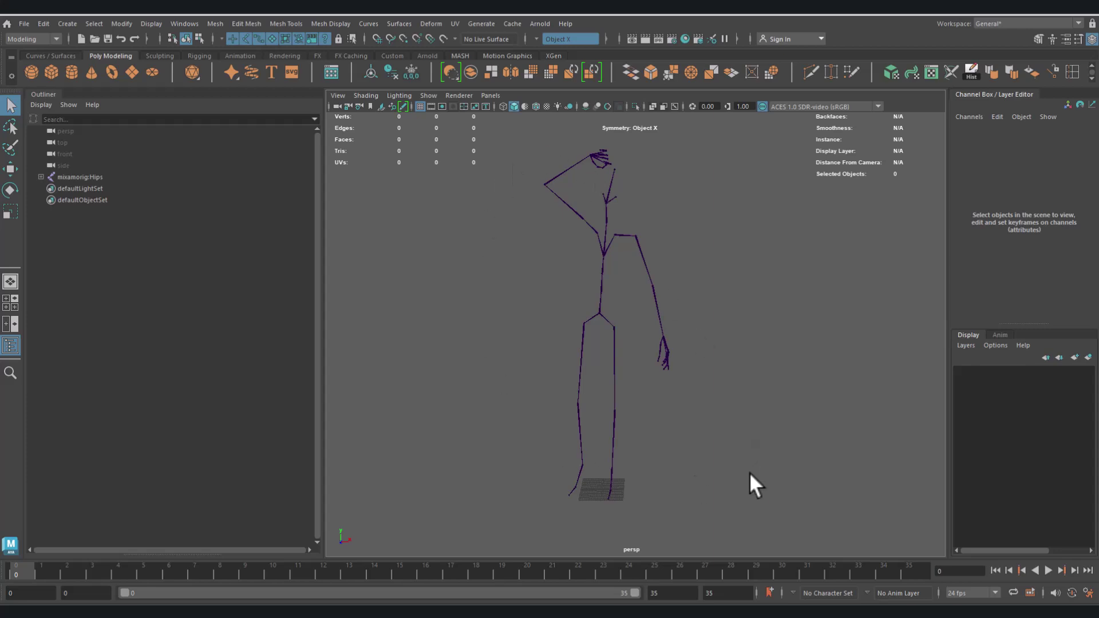
# Select the Hips joint at frame 0 and extend the selection to its whole joint hierarchy
pyautogui.moveTo(24, 572); pyautogui.dragTo(3, 589)
pyautogui.click(601, 314)
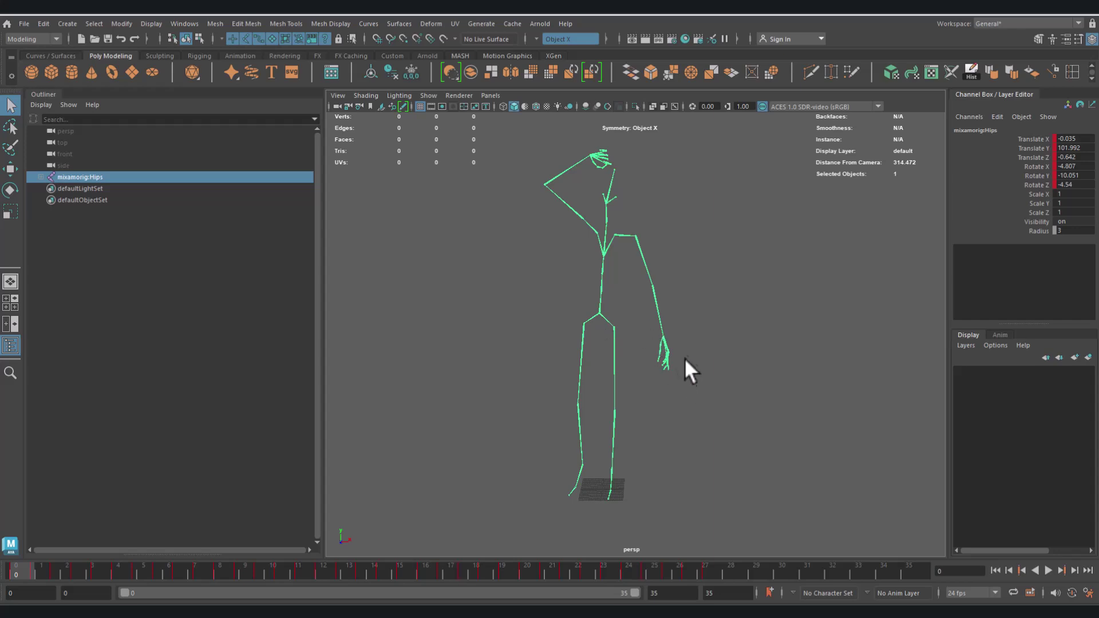
pyautogui.click(121, 22)
pyautogui.moveTo(95, 21)
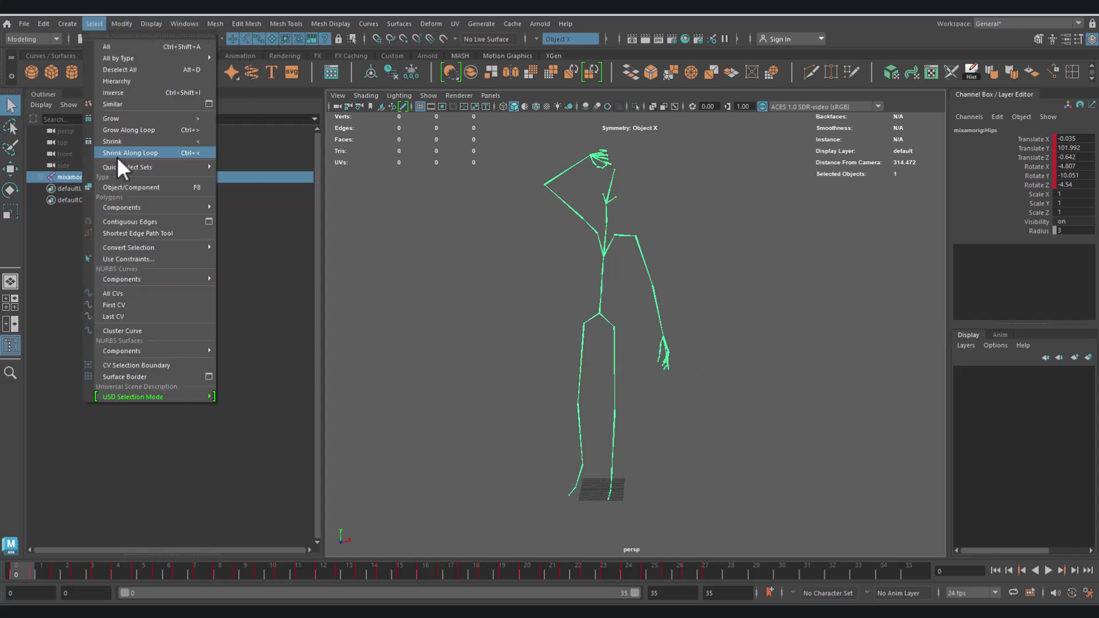
pyautogui.click(118, 81)
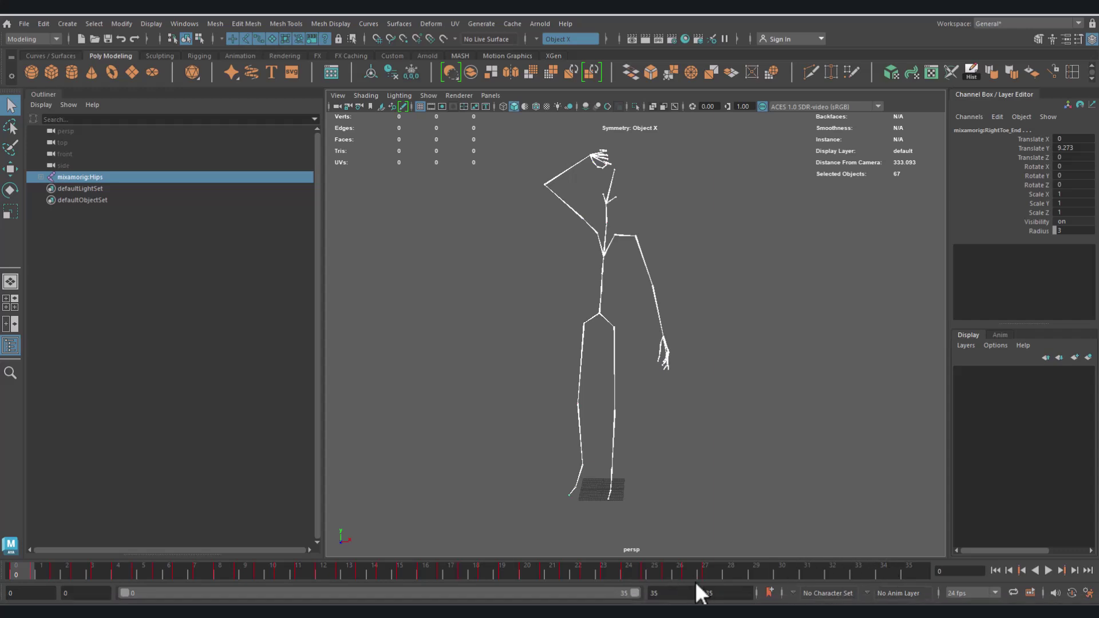
# Scrub the animation to frame 27 and set the playback end frame to 27
pyautogui.moveTo(136, 578); pyautogui.dragTo(709, 576)
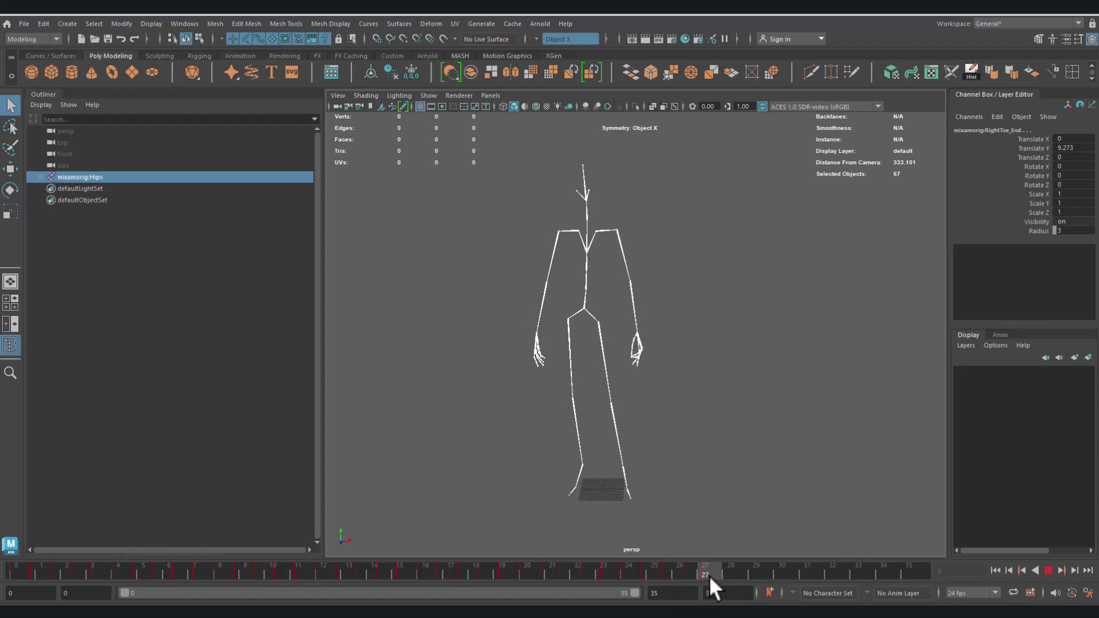
pyautogui.click(671, 593)
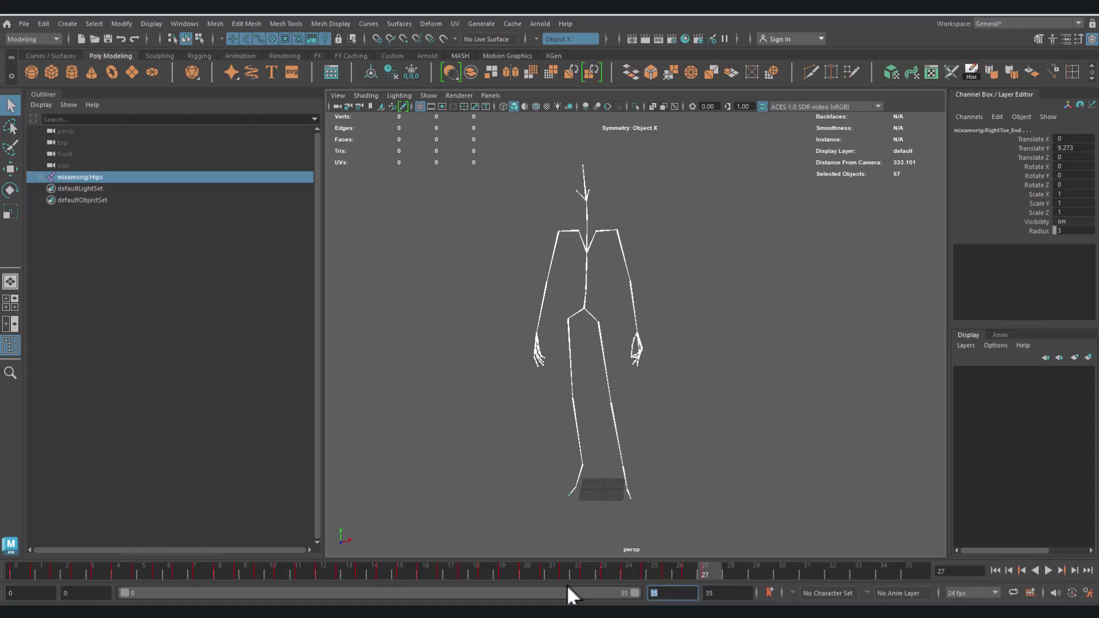
pyautogui.write('27')
pyautogui.press('Return')
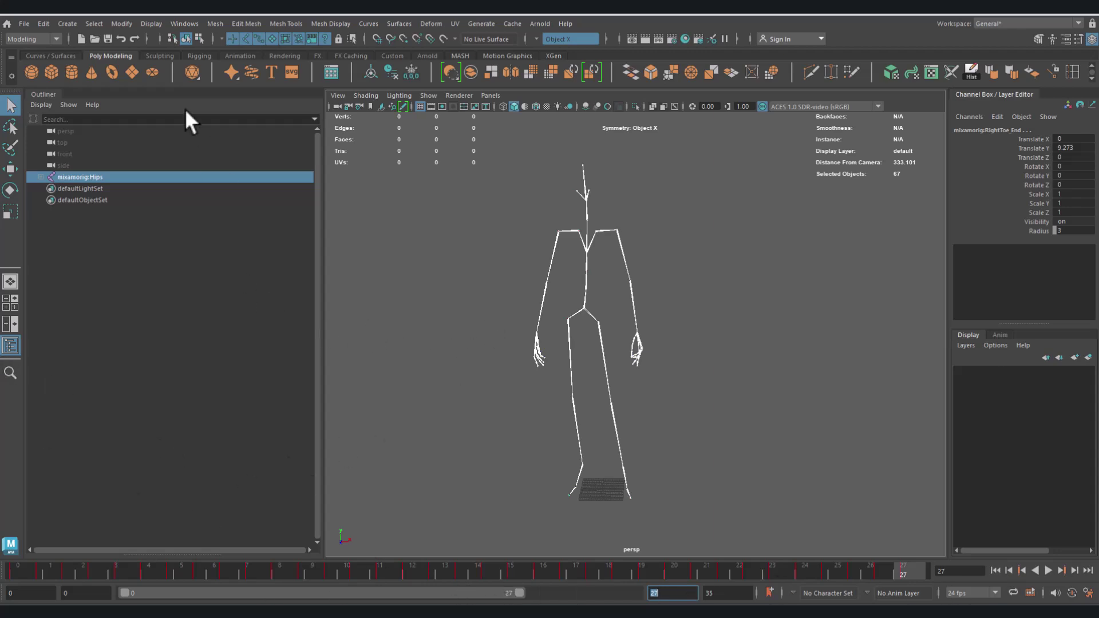
# Open the Graph Editor, select all keys on the skeleton's animation curves, and move the editor clear of the figure
pyautogui.click(184, 20)
pyautogui.moveTo(237, 139)
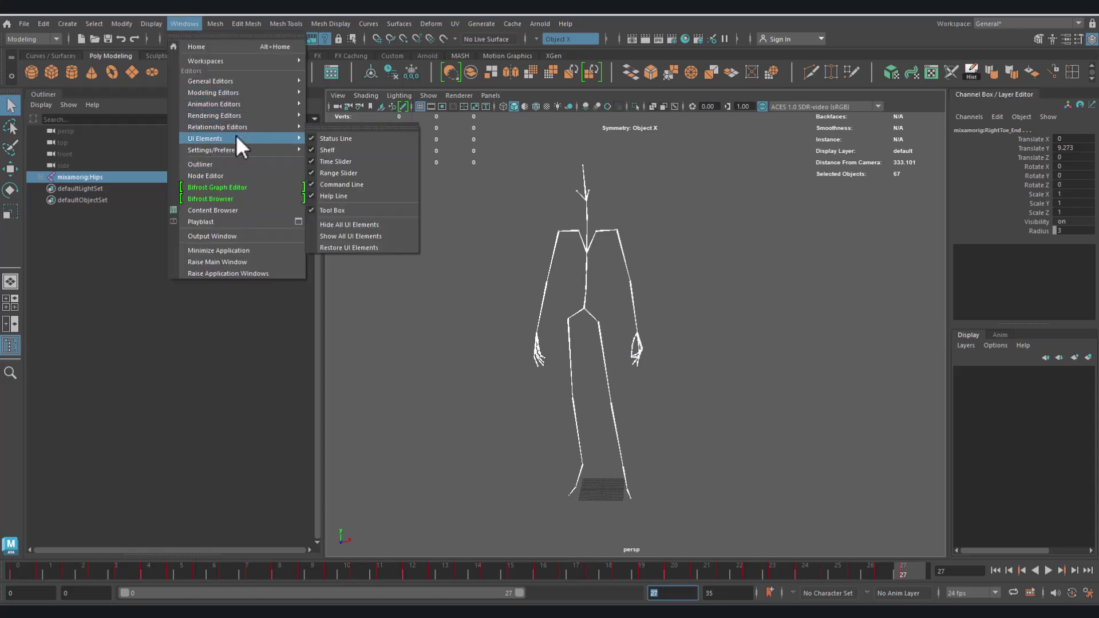
pyautogui.moveTo(238, 105)
pyautogui.click(351, 105)
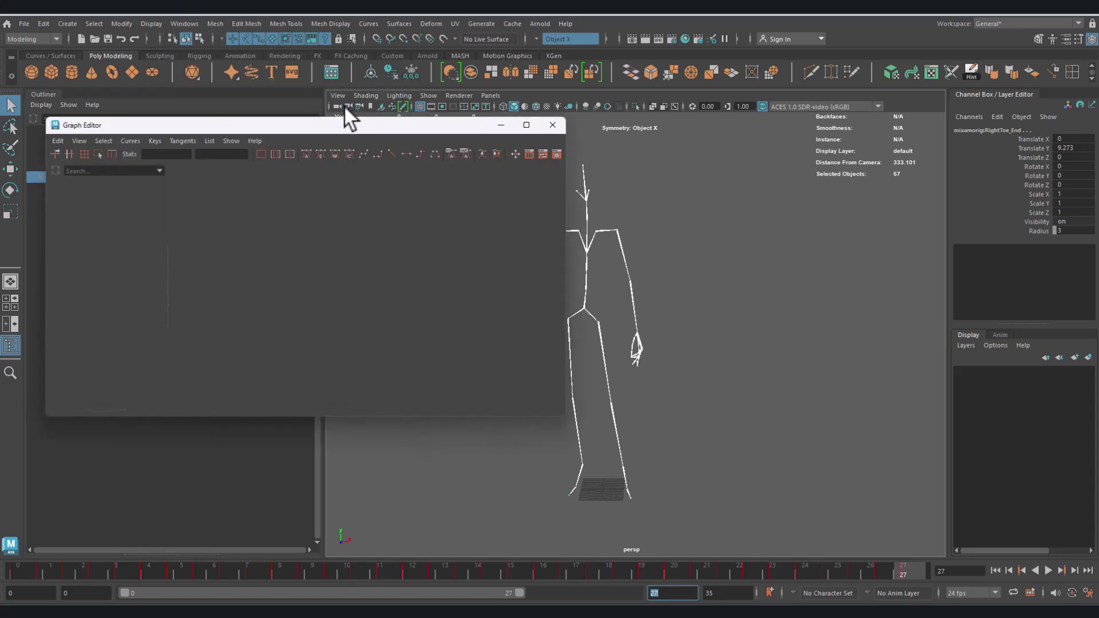
pyautogui.moveTo(298, 130); pyautogui.dragTo(582, 63)
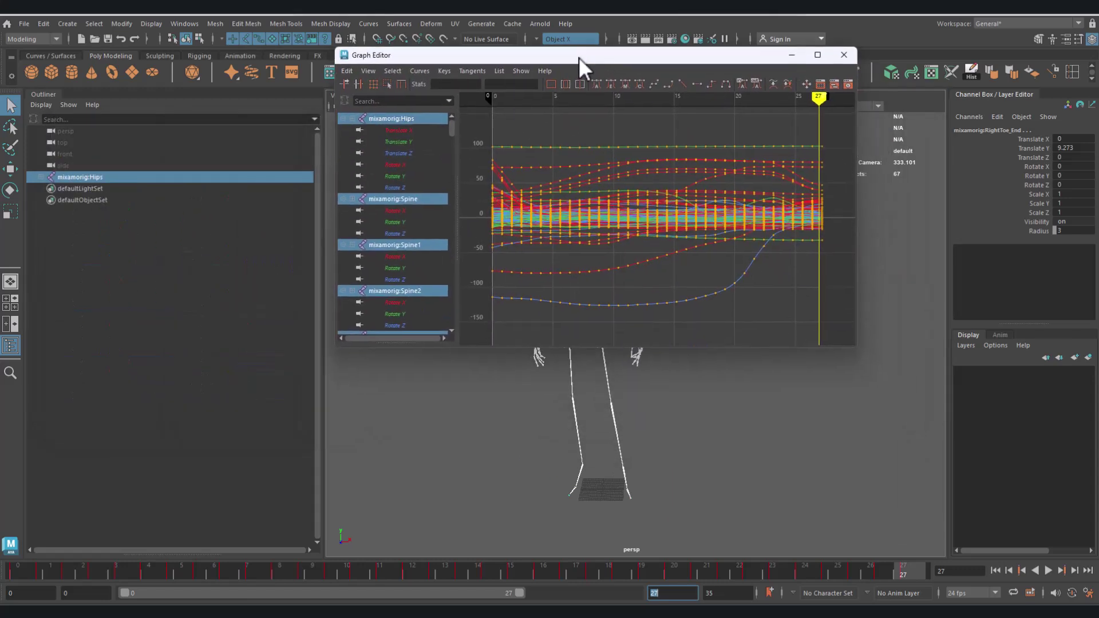
pyautogui.scroll(-5, 610, 222)
pyautogui.moveTo(819, 287); pyautogui.dragTo(409, 92)
pyautogui.scroll(6, 797, 261)
pyautogui.scroll(-4, 746, 229)
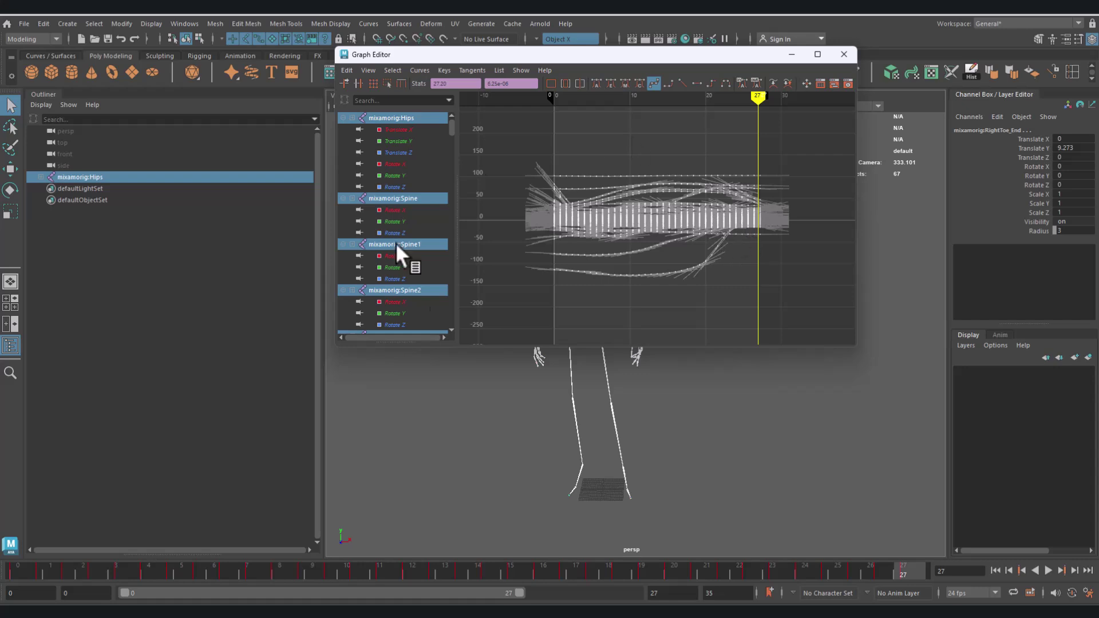
pyautogui.moveTo(599, 59); pyautogui.dragTo(264, 232)
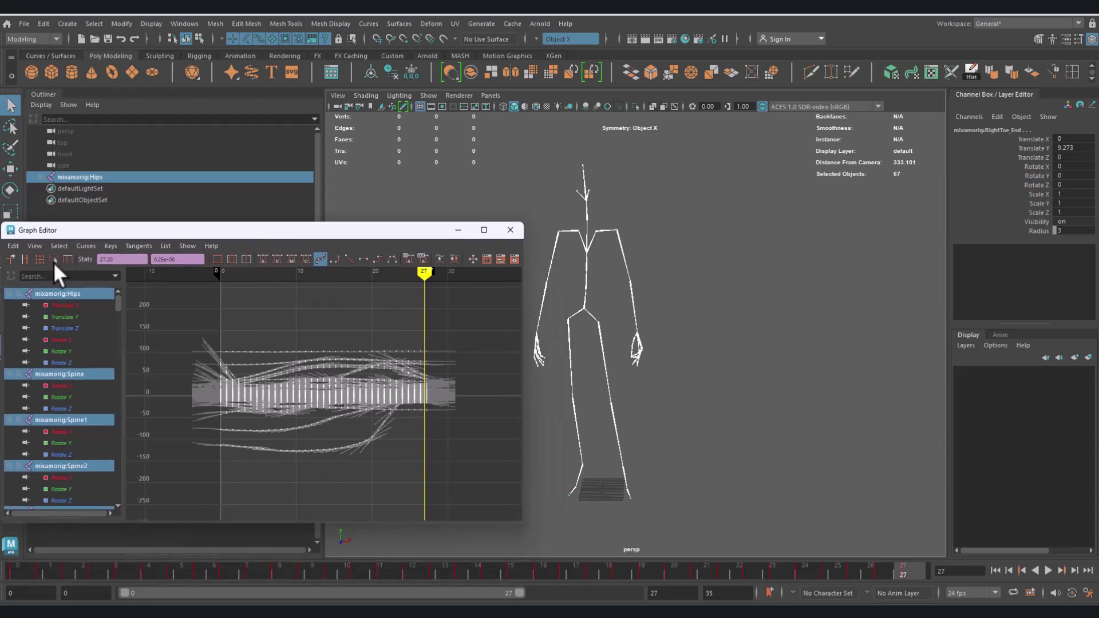
# Reverse the selected keys with Scale Keys, using the Start/End method with new start time 27 and end time 0
pyautogui.click(16, 244)
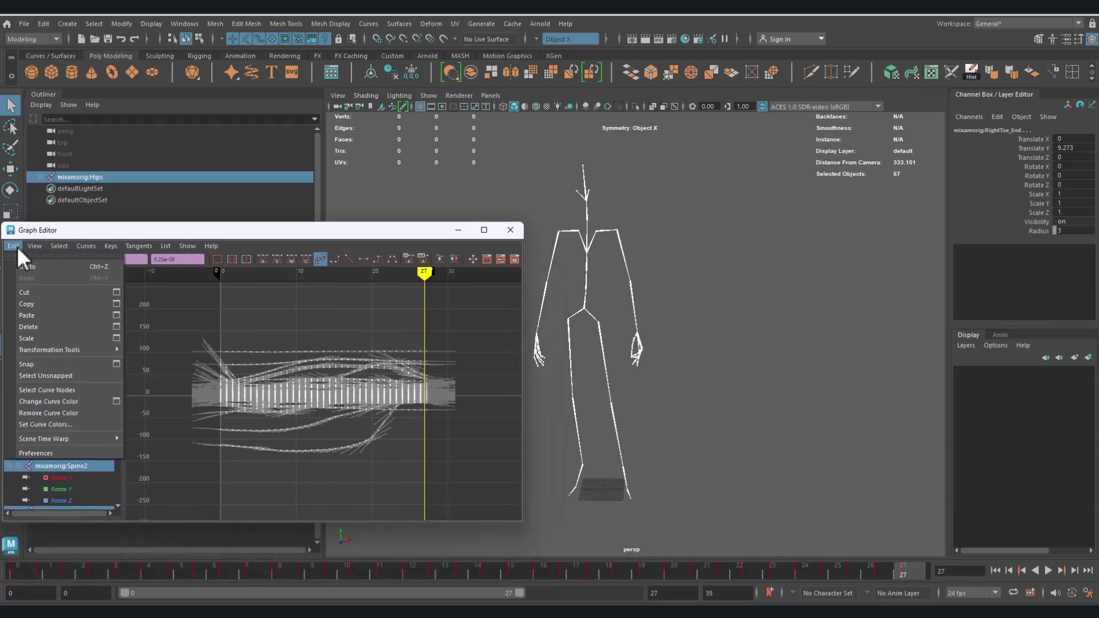
pyautogui.click(117, 337)
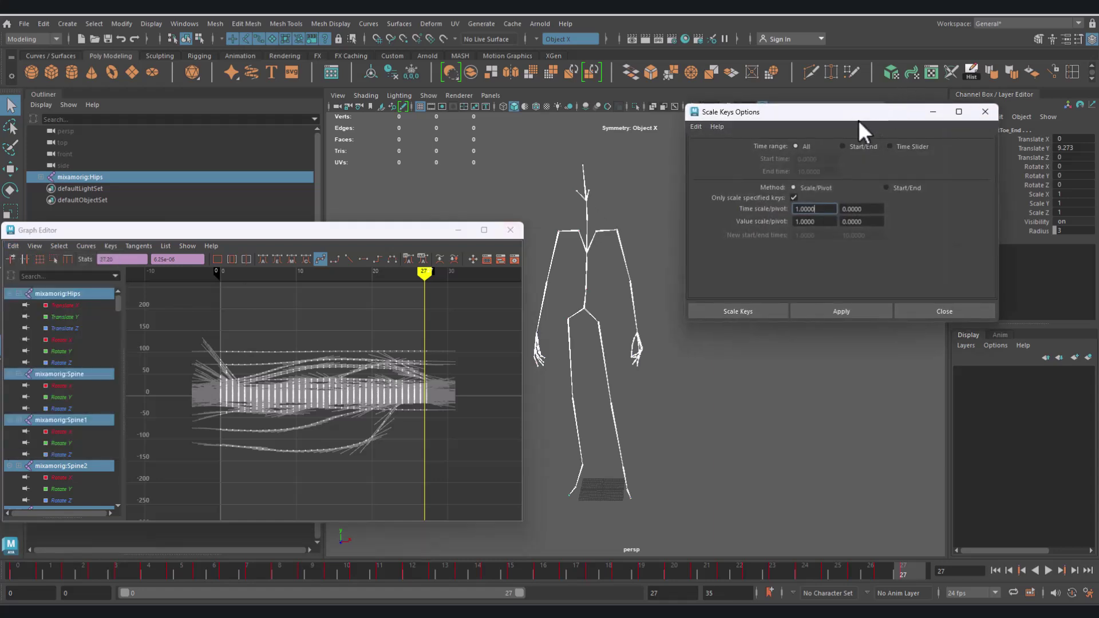
pyautogui.moveTo(859, 119); pyautogui.dragTo(863, 180)
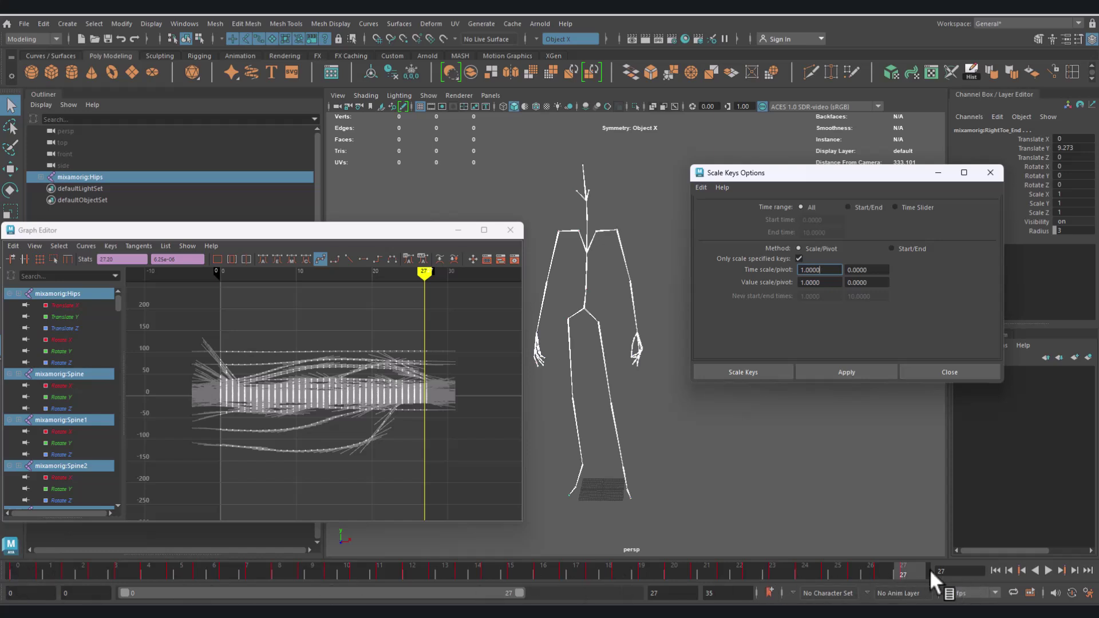
pyautogui.click(892, 249)
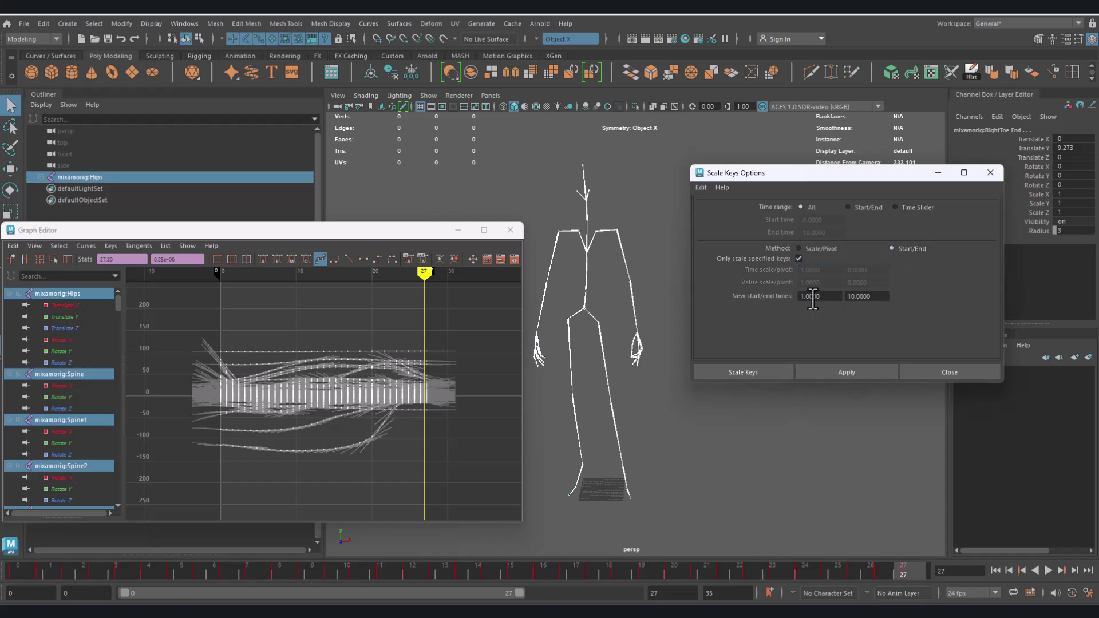
pyautogui.moveTo(820, 296); pyautogui.dragTo(741, 298)
pyautogui.write('27')
pyautogui.press('Tab')
pyautogui.write('0')
pyautogui.moveTo(755, 176); pyautogui.dragTo(706, 157)
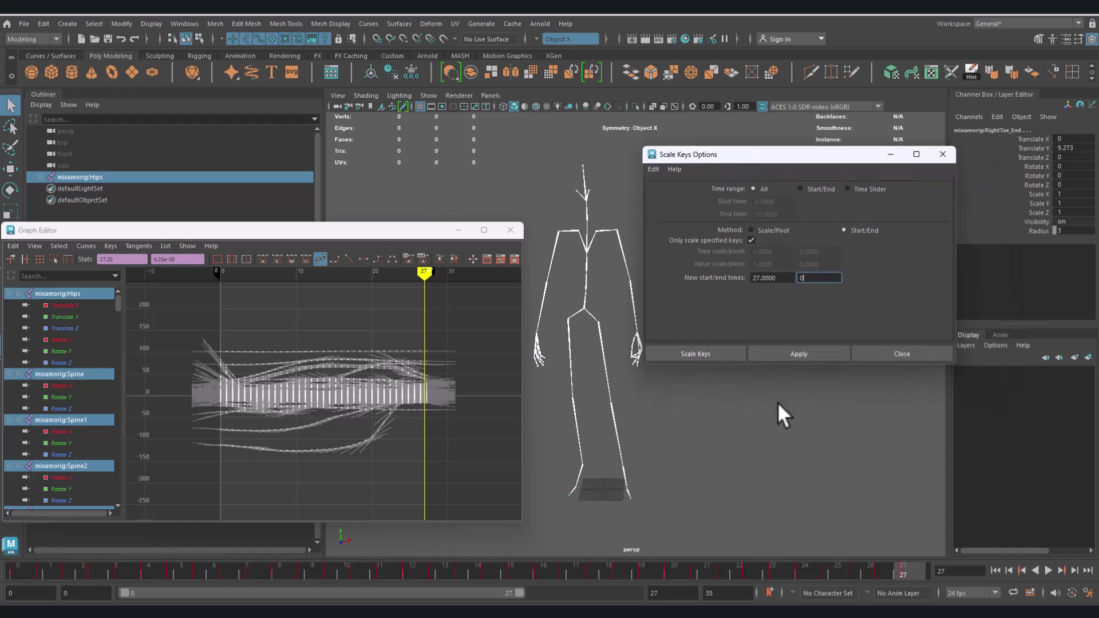
pyautogui.click(778, 353)
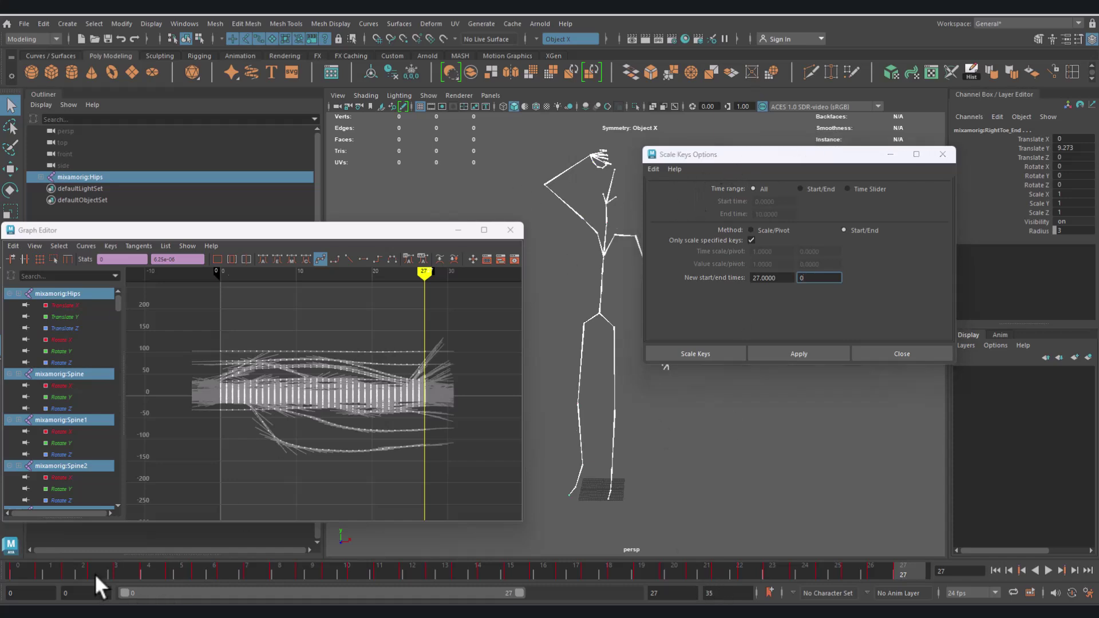
# Close the Scale Keys options and move the Graph Editor out of the way of the viewport
pyautogui.hotkey('alt', 'v')
pyautogui.moveTo(5, 573); pyautogui.dragTo(146, 578)
pyautogui.moveTo(859, 158); pyautogui.dragTo(992, 104)
pyautogui.click(1075, 101)
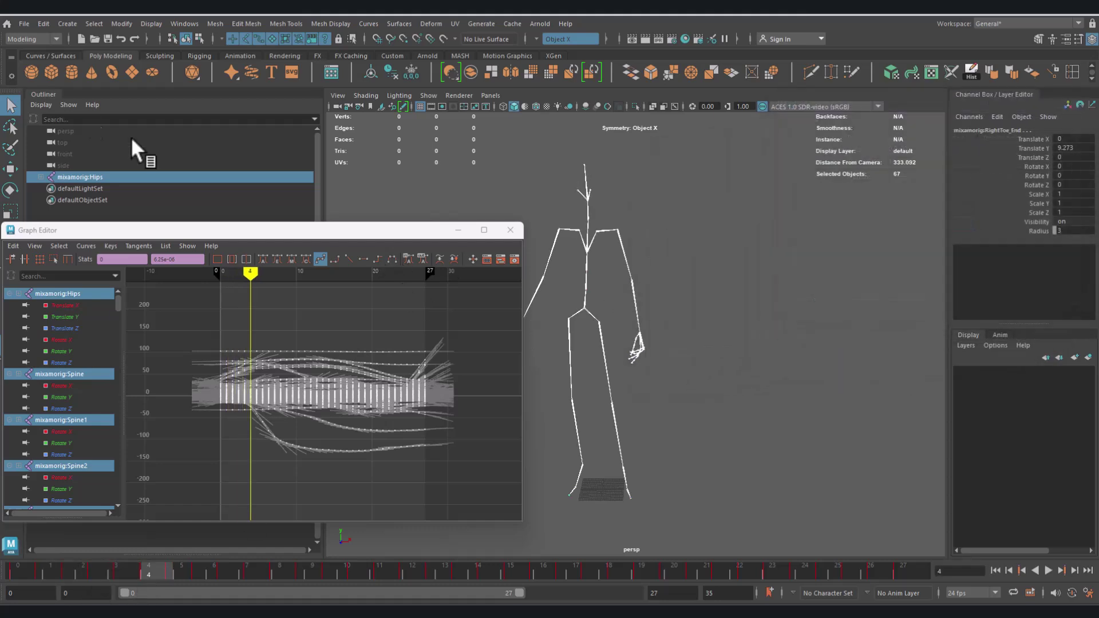
pyautogui.moveTo(325, 237); pyautogui.dragTo(1098, 216)
pyautogui.moveTo(1095, 156); pyautogui.dragTo(1066, 218)
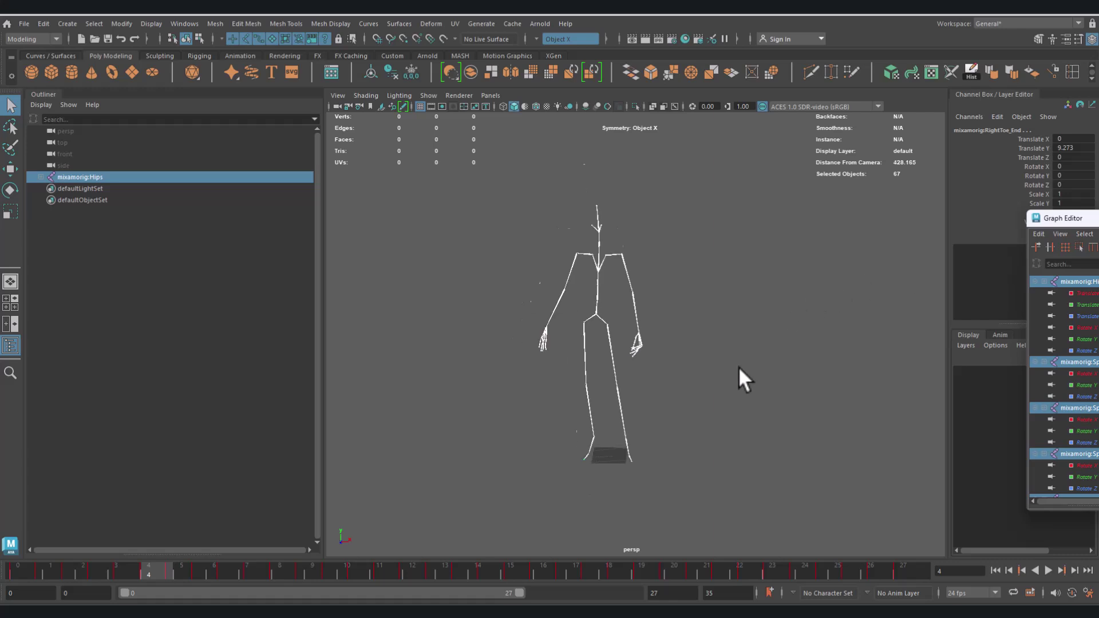
# Scrub the reversed animation from frame 0 to 27 and select the raised right hand joint
pyautogui.moveTo(40, 569); pyautogui.dragTo(16, 577)
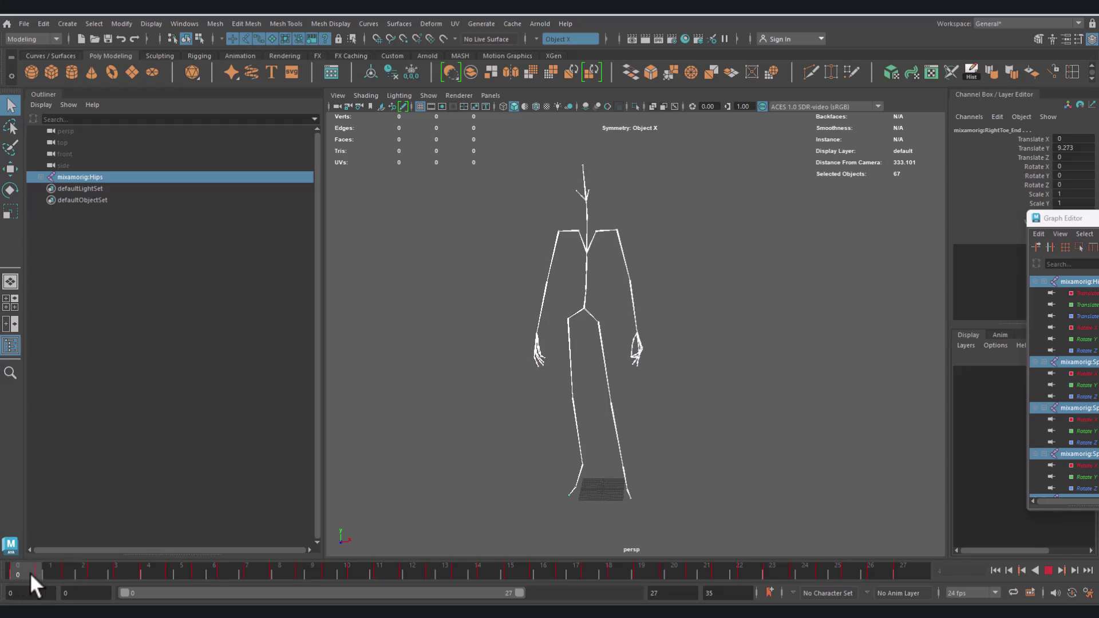
pyautogui.moveTo(19, 569); pyautogui.dragTo(928, 579)
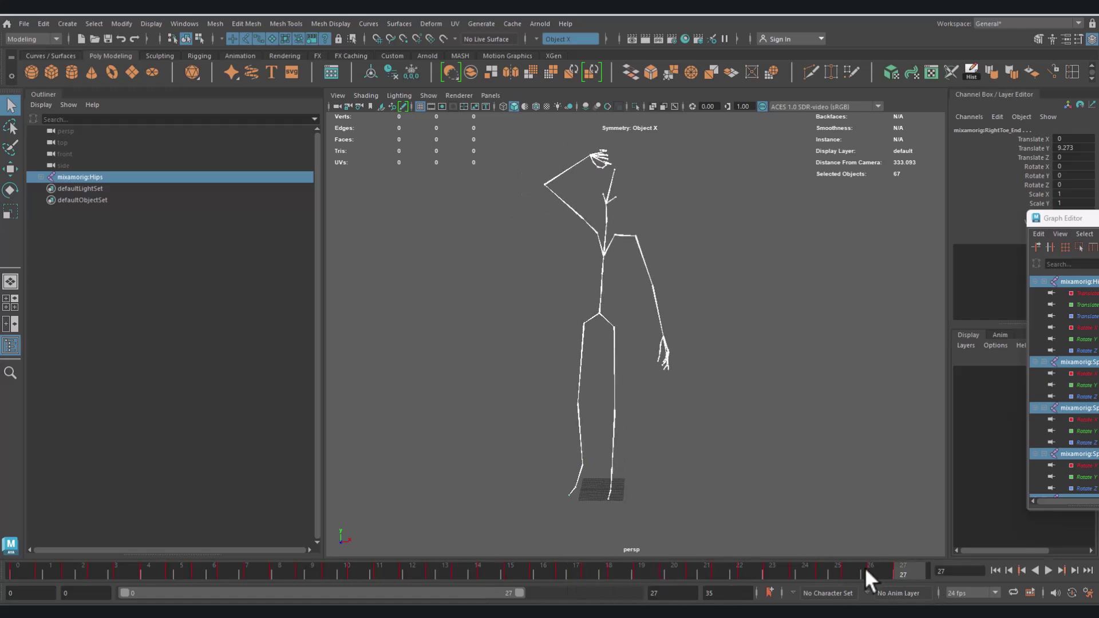
pyautogui.keyDown('alt'); pyautogui.moveTo(714, 282); pyautogui.dragTo(714, 337, button='middle'); pyautogui.keyUp('alt')
pyautogui.scroll(5, 714, 338)
pyautogui.scroll(4, 729, 439)
pyautogui.keyDown('alt'); pyautogui.moveTo(567, 160); pyautogui.dragTo(686, 375, button='middle'); pyautogui.keyUp('alt')
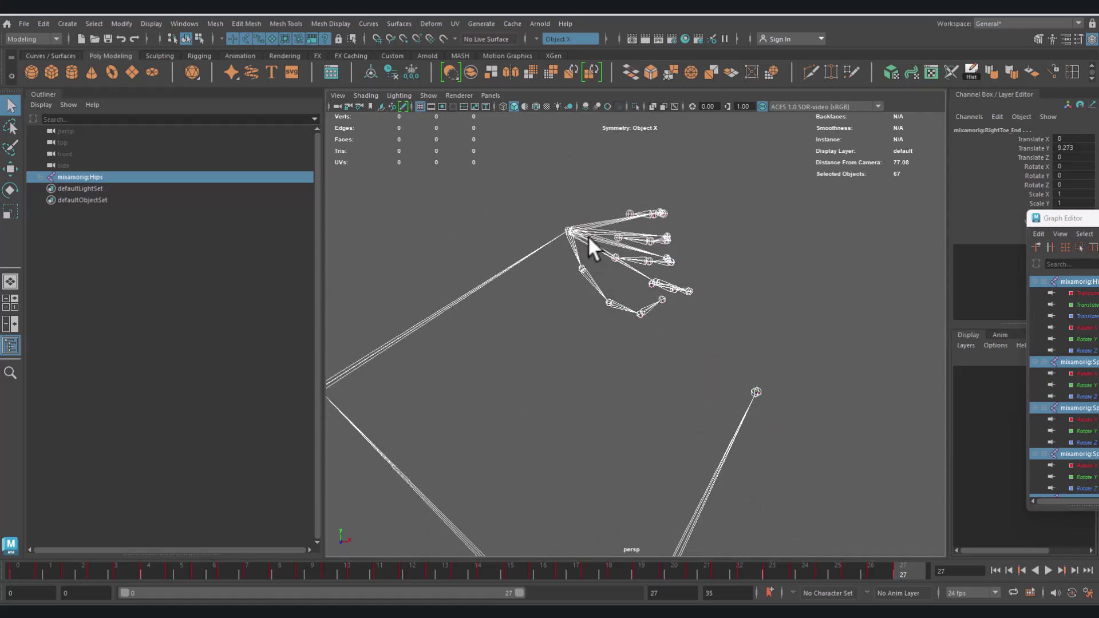
pyautogui.click(578, 226)
pyautogui.scroll(-5, 806, 475)
pyautogui.keyDown('alt'); pyautogui.moveTo(752, 380); pyautogui.dragTo(826, 472, button='right'); pyautogui.keyUp('alt')
pyautogui.keyDown('alt'); pyautogui.moveTo(740, 359); pyautogui.dragTo(744, 386, button='middle'); pyautogui.keyUp('alt')
pyautogui.keyDown('alt'); pyautogui.moveTo(730, 376); pyautogui.dragTo(747, 394, button='right'); pyautogui.keyUp('alt')
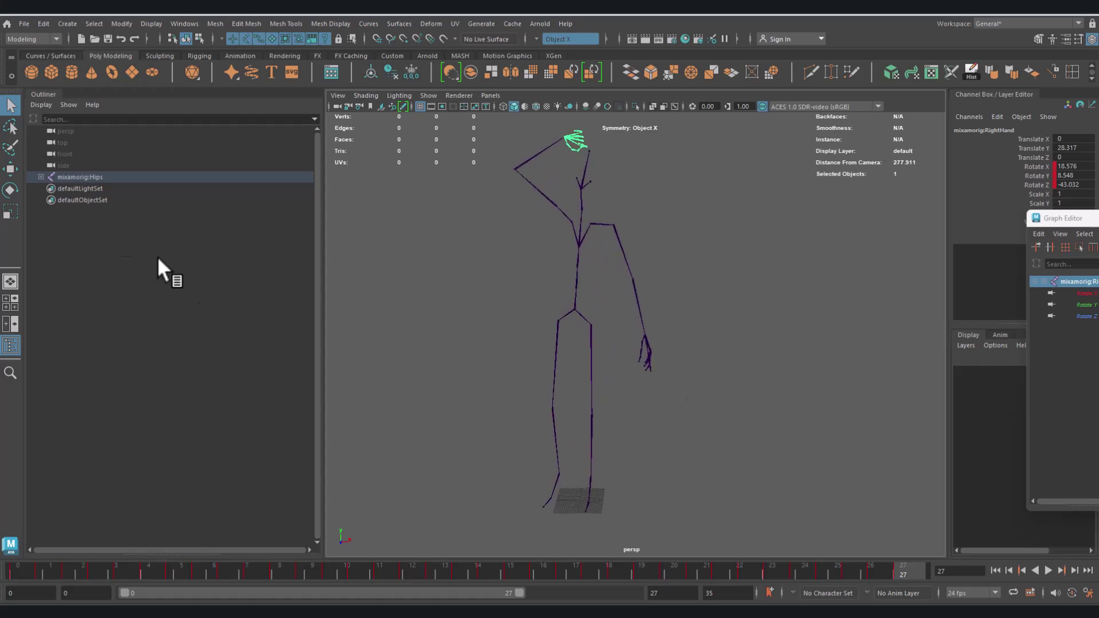
# Expand the Hips hierarchy and select all right finger joints from RightHandThumb1 through RightHandPinky4
pyautogui.keyDown('shift'); pyautogui.click(40, 177); pyautogui.keyUp('shift')
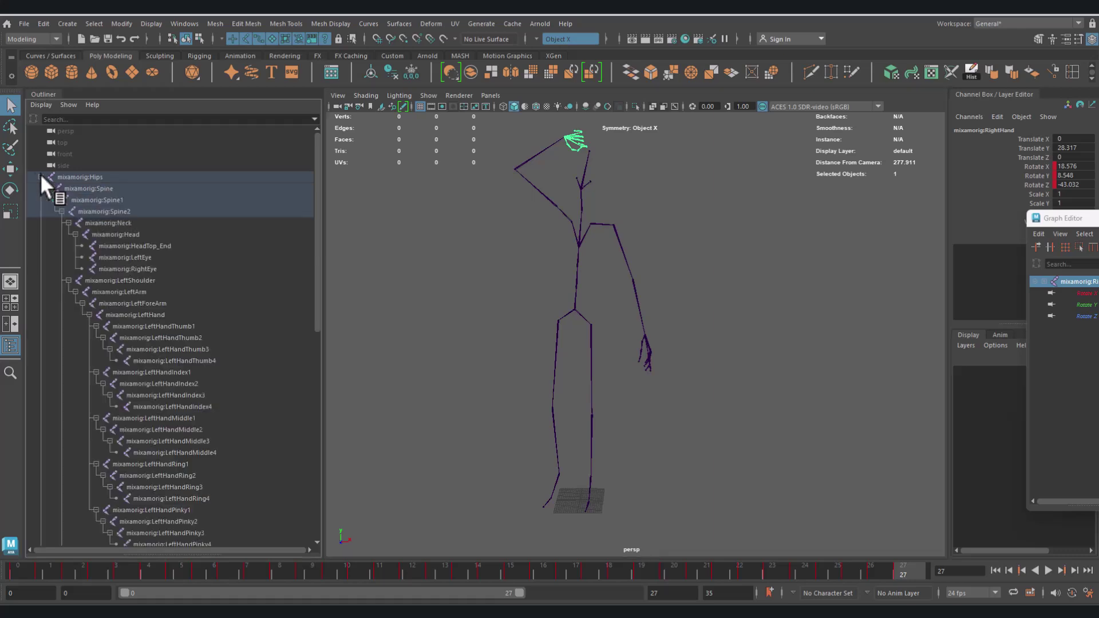
pyautogui.scroll(-10, 177, 400)
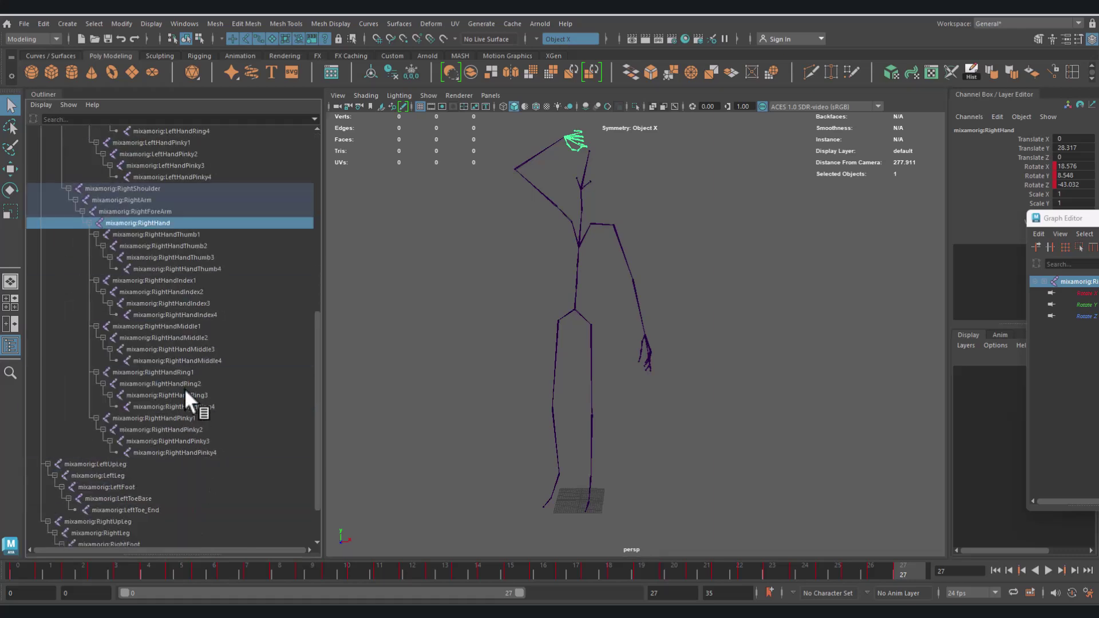
pyautogui.click(136, 234)
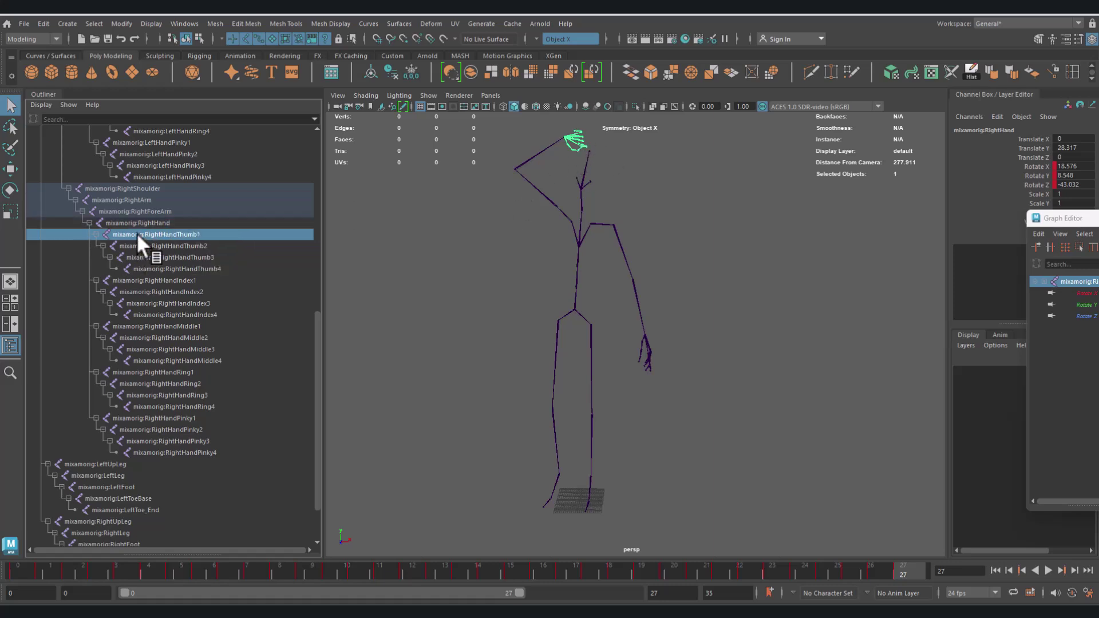
pyautogui.keyDown('shift'); pyautogui.click(150, 452); pyautogui.keyUp('shift')
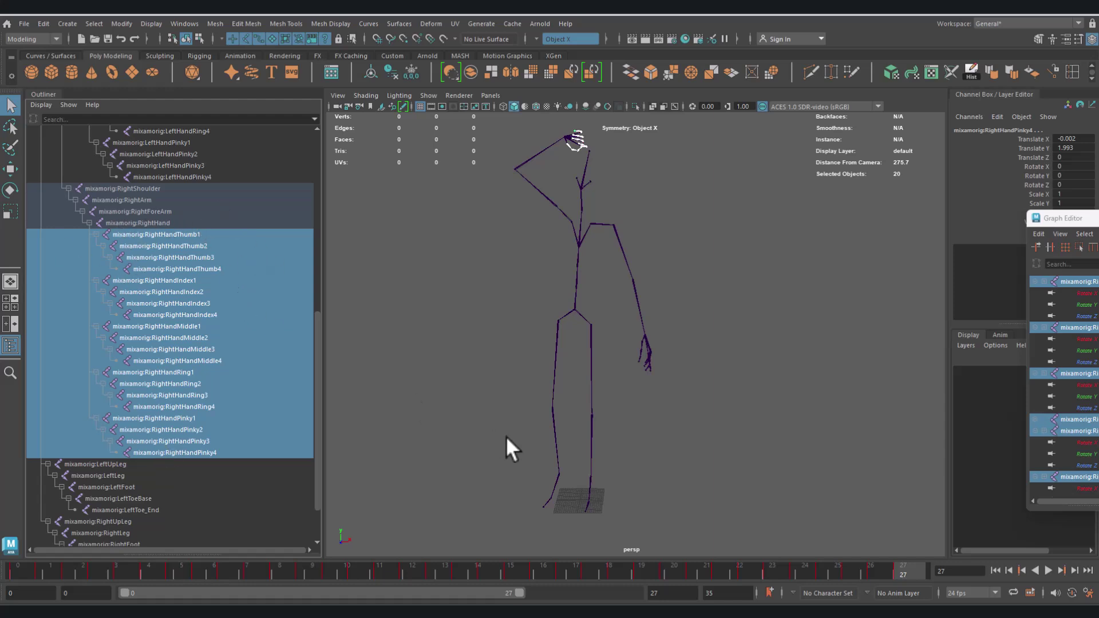
# Delete the selected finger joints' keys from frame 26 back to frame 0, keeping the frame 27 key
pyautogui.keyDown('alt'); pyautogui.moveTo(502, 318); pyautogui.dragTo(503, 378, button='middle'); pyautogui.keyUp('alt')
pyautogui.keyDown('alt'); pyautogui.moveTo(503, 379); pyautogui.dragTo(520, 373, button='right'); pyautogui.keyUp('alt')
pyautogui.click(877, 572)
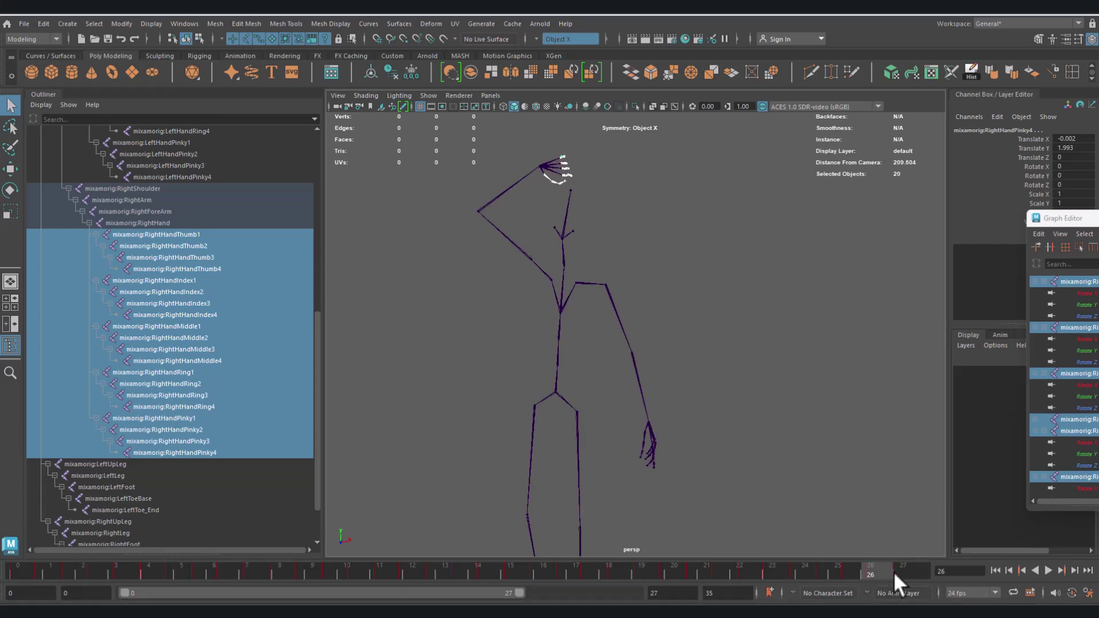
pyautogui.hotkey('alt', 'v')
pyautogui.keyDown('shift'); pyautogui.moveTo(878, 572); pyautogui.dragTo(13, 571); pyautogui.keyUp('shift')
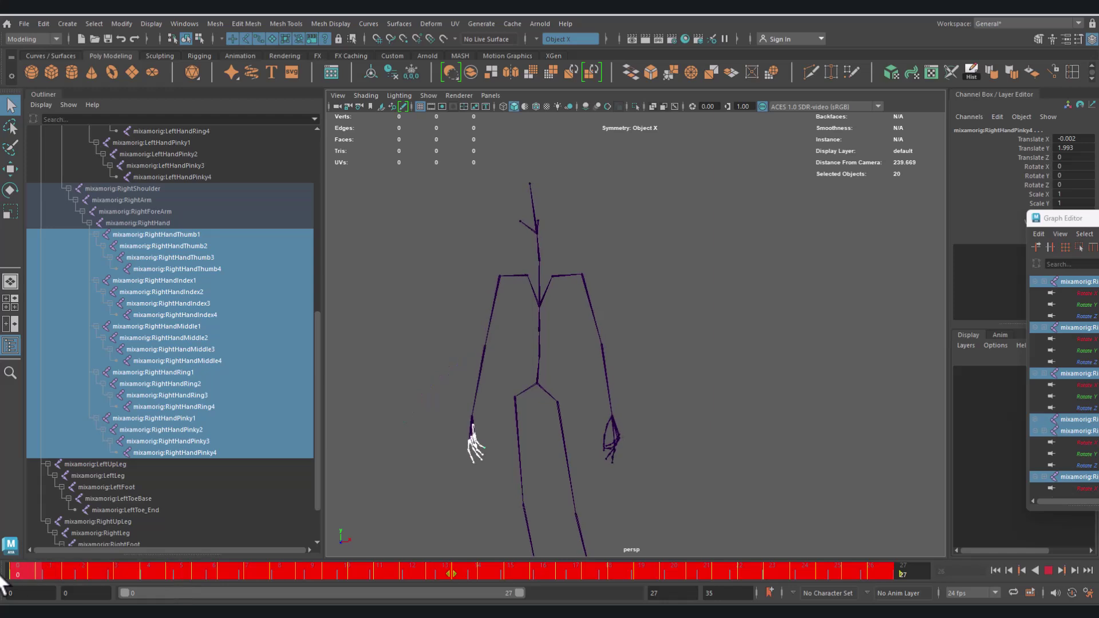
pyautogui.rightClick(578, 565)
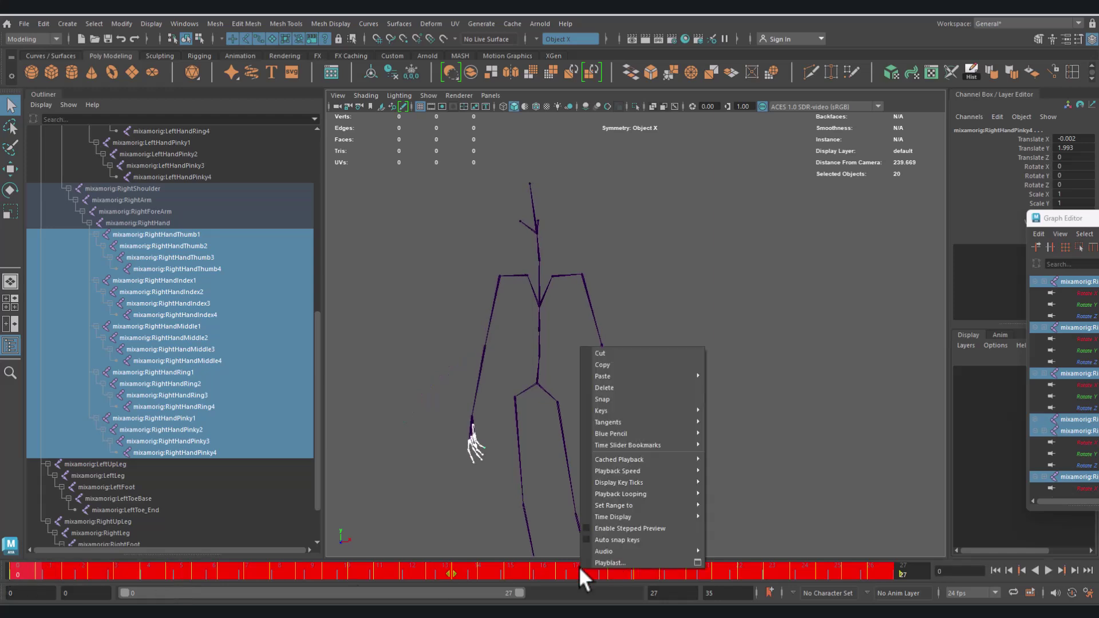
pyautogui.click(613, 387)
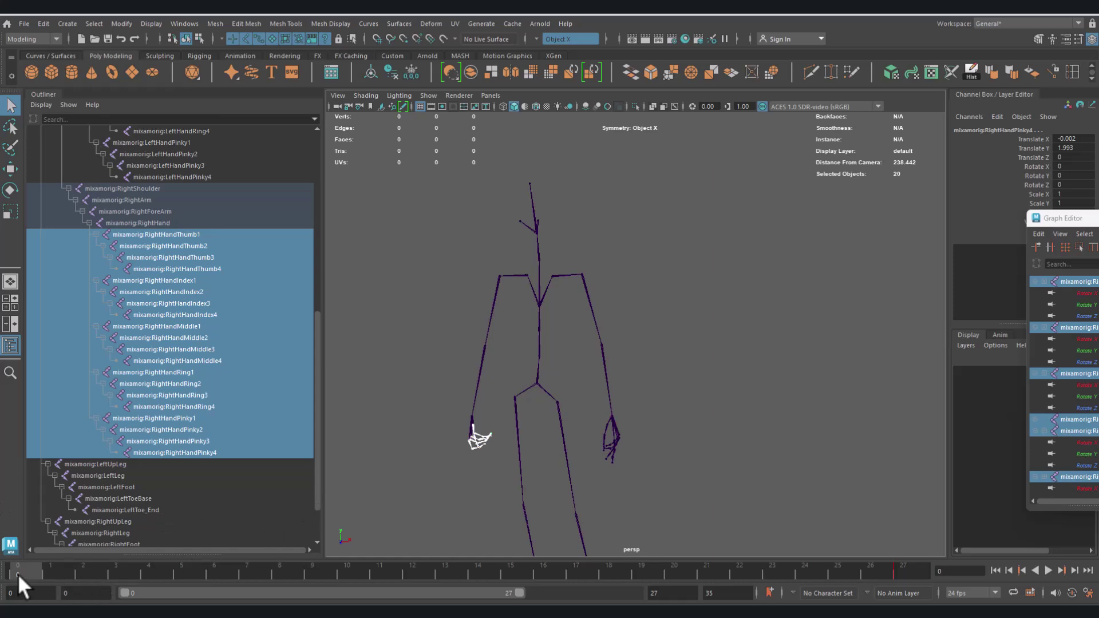
# Scrub from frame 0 to 27 and inspect the right hand's finger pose up close at frame 0
pyautogui.moveTo(26, 572); pyautogui.dragTo(903, 584)
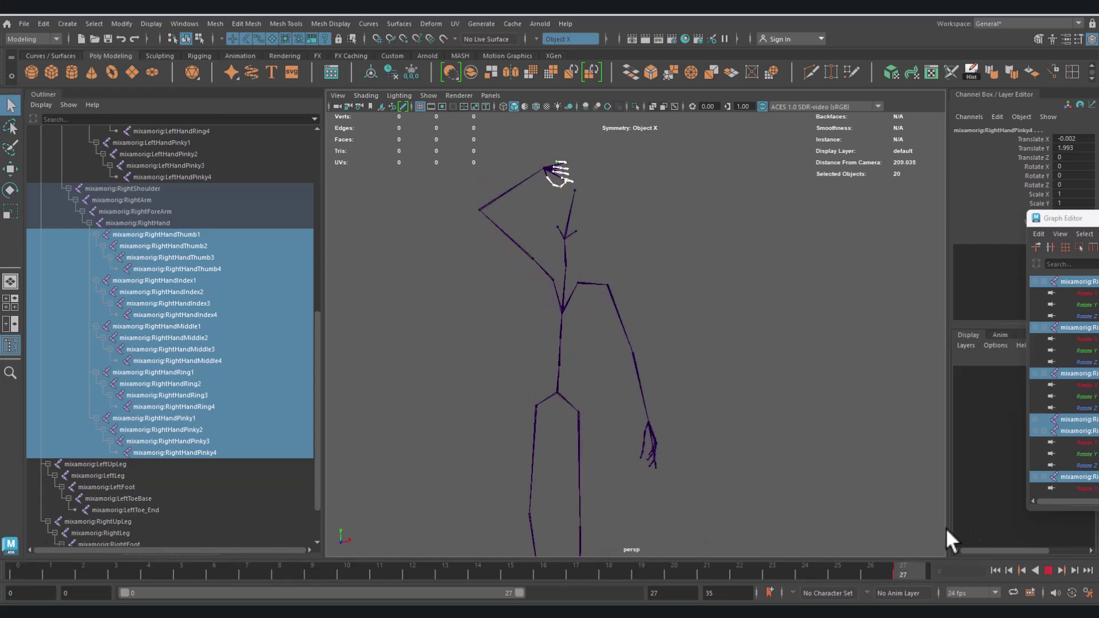
pyautogui.moveTo(0, 548); pyautogui.dragTo(0, 550)
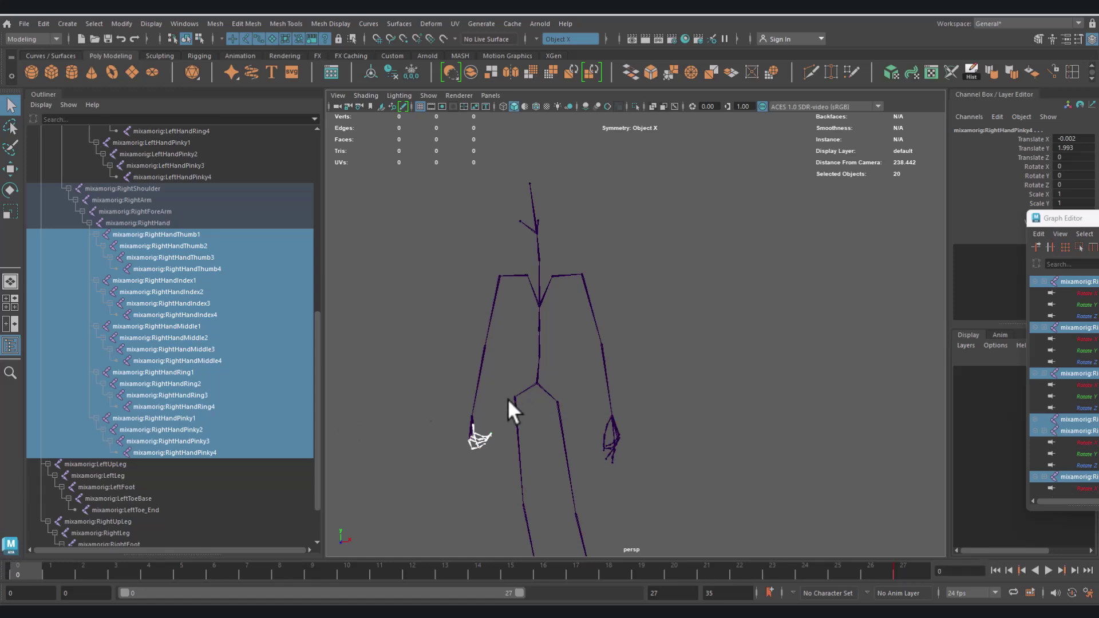
pyautogui.keyDown('alt'); pyautogui.moveTo(507, 399); pyautogui.dragTo(573, 454, button='right'); pyautogui.keyUp('alt')
pyautogui.keyDown('alt'); pyautogui.moveTo(538, 432); pyautogui.dragTo(719, 278, button='middle'); pyautogui.keyUp('alt')
pyautogui.keyDown('alt'); pyautogui.moveTo(532, 395); pyautogui.dragTo(599, 459, button='right'); pyautogui.keyUp('alt')
pyautogui.keyDown('alt'); pyautogui.moveTo(498, 442); pyautogui.dragTo(584, 392, button='middle'); pyautogui.keyUp('alt')
pyautogui.keyDown('alt'); pyautogui.moveTo(584, 393); pyautogui.dragTo(558, 401); pyautogui.keyUp('alt')
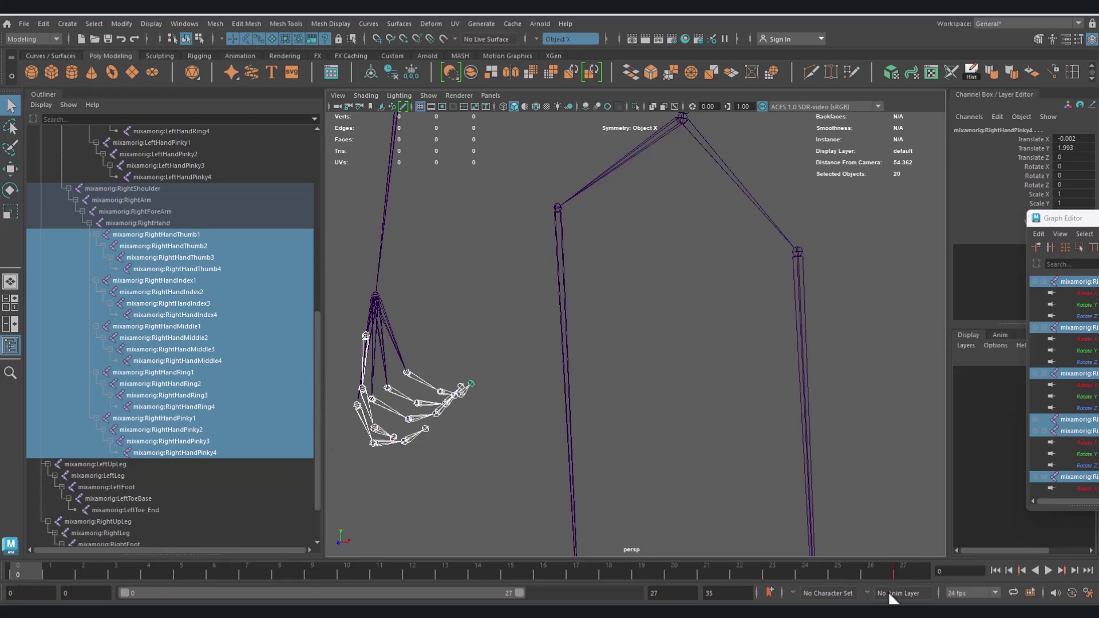
# Set a keyframe on all the selected right finger joints at frame 0
pyautogui.click(910, 566)
pyautogui.moveTo(898, 568); pyautogui.dragTo(2, 576)
pyautogui.scroll(-5, 503, 382)
pyautogui.scroll(3, 476, 419)
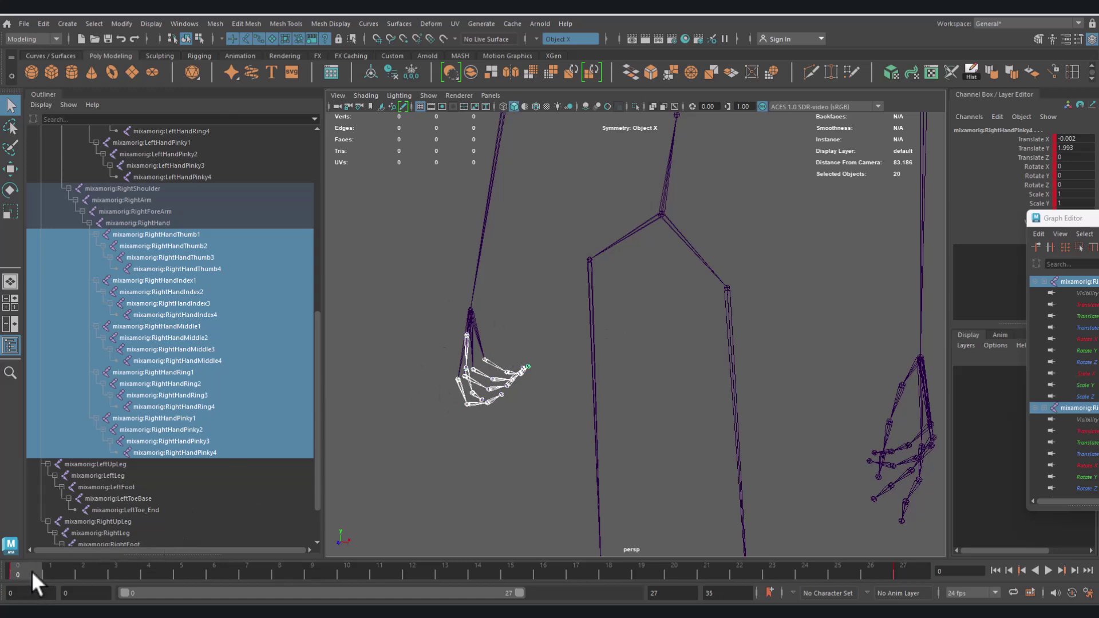
pyautogui.moveTo(19, 575); pyautogui.dragTo(2, 561)
pyautogui.press('a')
# Examine the keyed right-hand finger pose at frame 0 up close and on the full figure
pyautogui.scroll(8, 564, 400)
pyautogui.keyDown('alt'); pyautogui.moveTo(562, 404); pyautogui.dragTo(647, 395, button='middle'); pyautogui.keyUp('alt')
pyautogui.keyDown('alt'); pyautogui.moveTo(647, 395); pyautogui.dragTo(581, 396); pyautogui.keyUp('alt')
pyautogui.keyDown('alt'); pyautogui.moveTo(581, 396); pyautogui.dragTo(634, 383, button='middle'); pyautogui.keyUp('alt')
pyautogui.keyDown('alt'); pyautogui.moveTo(634, 383); pyautogui.dragTo(601, 379); pyautogui.keyUp('alt')
pyautogui.keyDown('alt'); pyautogui.moveTo(601, 379); pyautogui.dragTo(660, 366, button='middle'); pyautogui.keyUp('alt')
pyautogui.keyDown('alt'); pyautogui.moveTo(673, 320); pyautogui.dragTo(646, 398, button='middle'); pyautogui.keyUp('alt')
pyautogui.scroll(3, 667, 383)
pyautogui.keyDown('alt'); pyautogui.moveTo(589, 292); pyautogui.dragTo(617, 391); pyautogui.keyUp('alt')
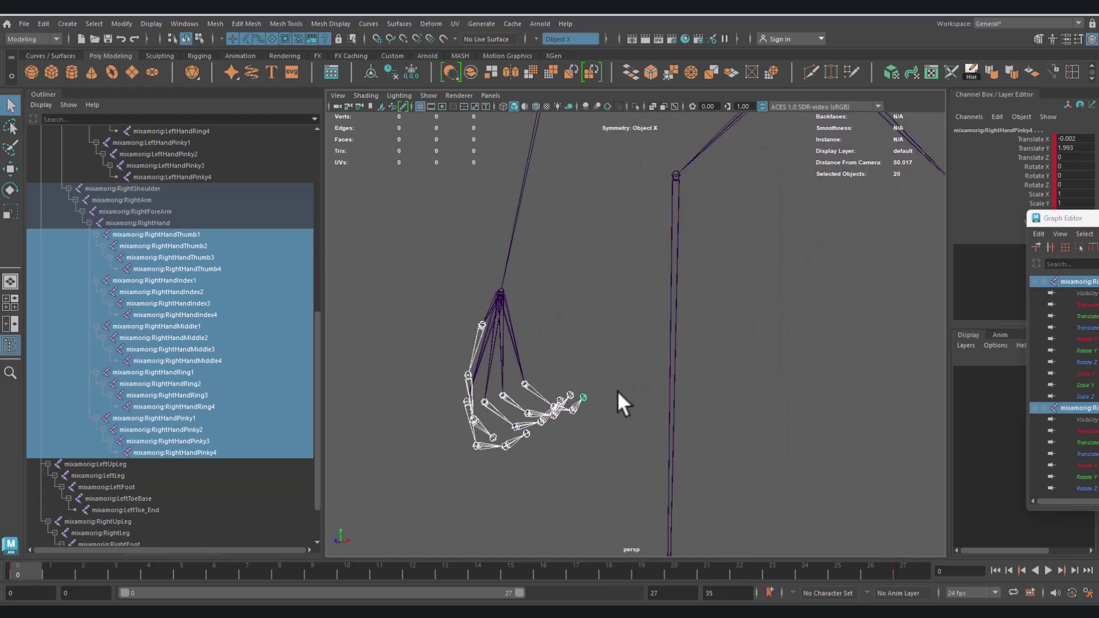
pyautogui.keyDown('alt'); pyautogui.moveTo(624, 395); pyautogui.dragTo(700, 393, button='right'); pyautogui.keyUp('alt')
pyautogui.keyDown('alt'); pyautogui.moveTo(699, 392); pyautogui.dragTo(694, 351, button='middle'); pyautogui.keyUp('alt')
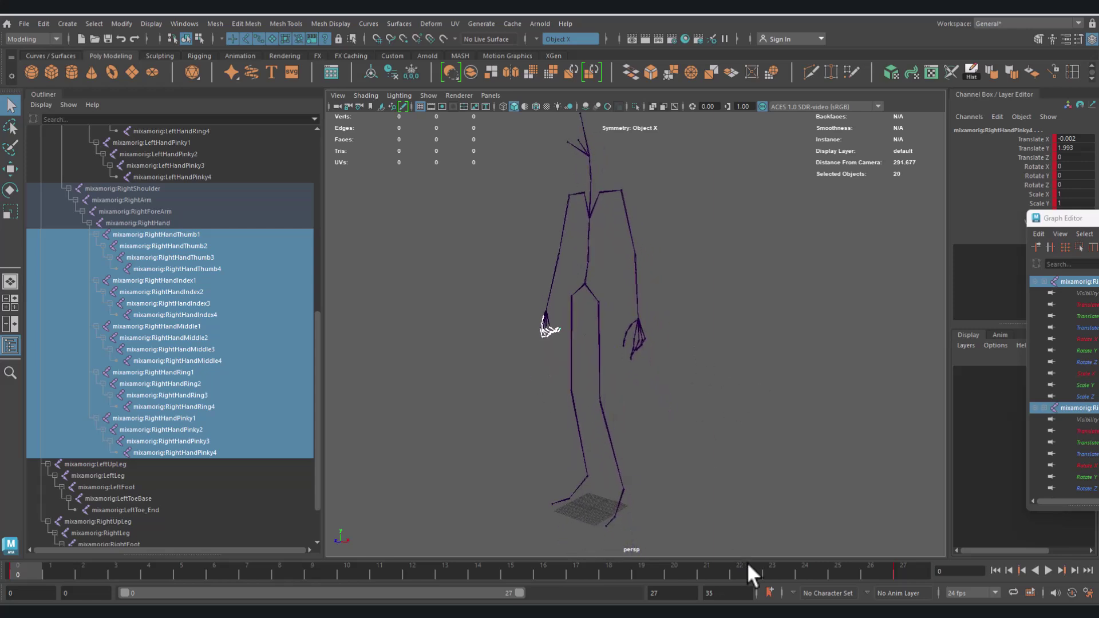